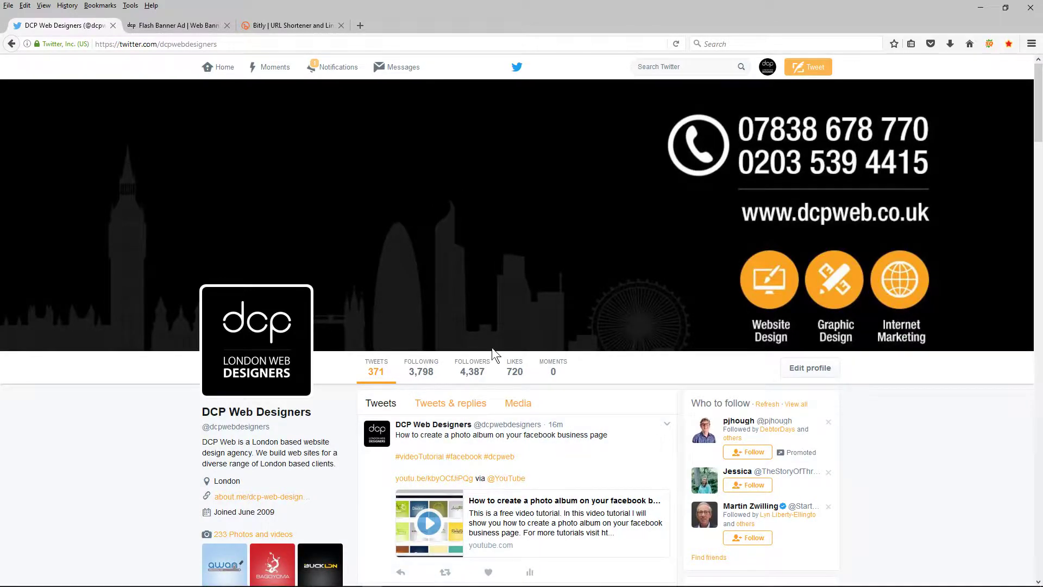
Step: Scroll the DCP Web Designers profile back to the top to show the latest tweets
scroll(495, 358, down, 4)
scroll(497, 357, up, 4)
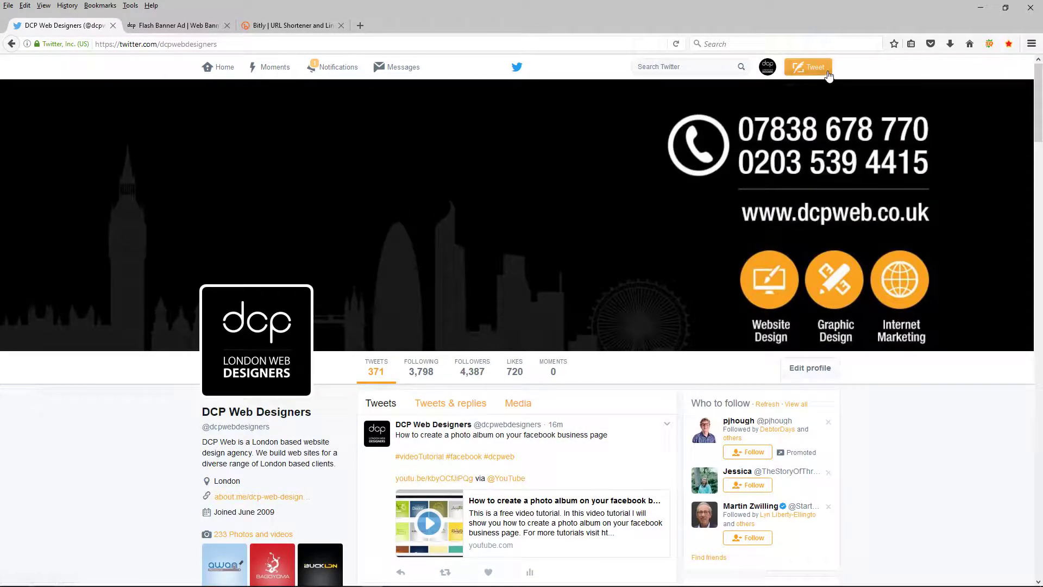
Step: Write a tweet 'DCP example banner advert designs: More Info:' tagged #bannerAdDesign and #GraphicDesign
click(810, 75)
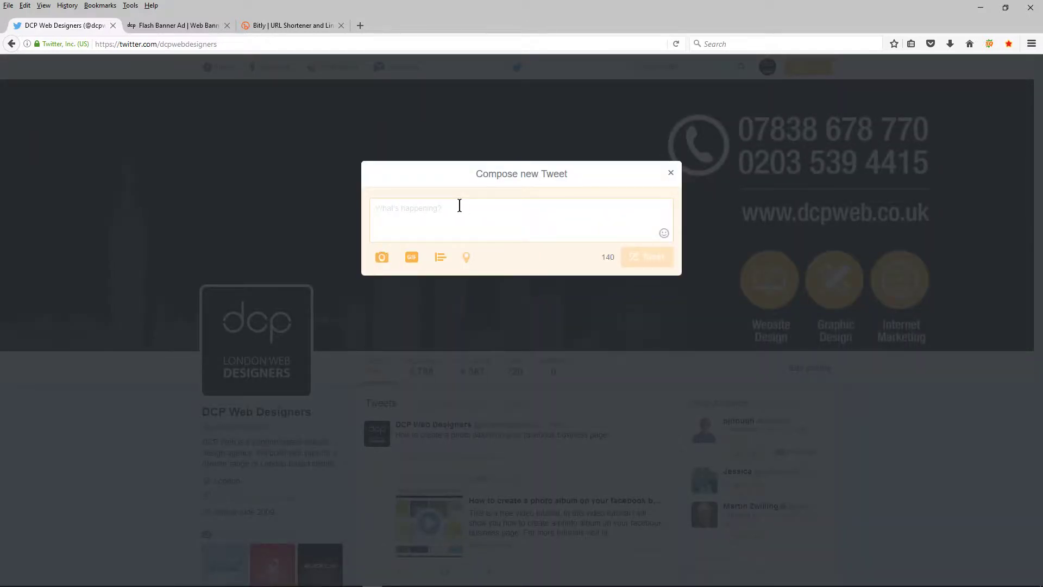
text(DCP)
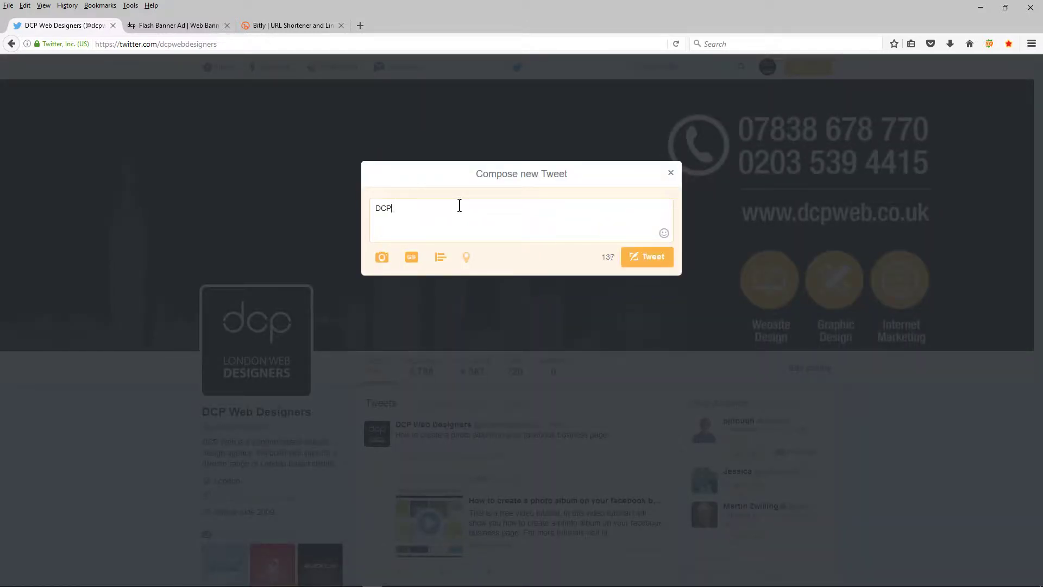
text( example banner advert designs: More )
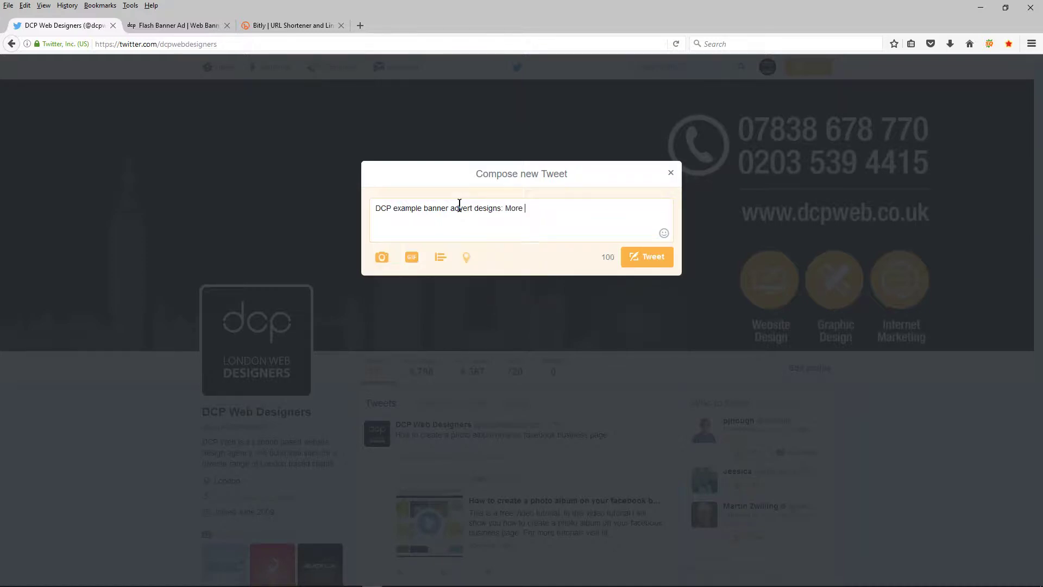
text(Info: )
text(#bann)
key(BackSpace)
text(Graphic)
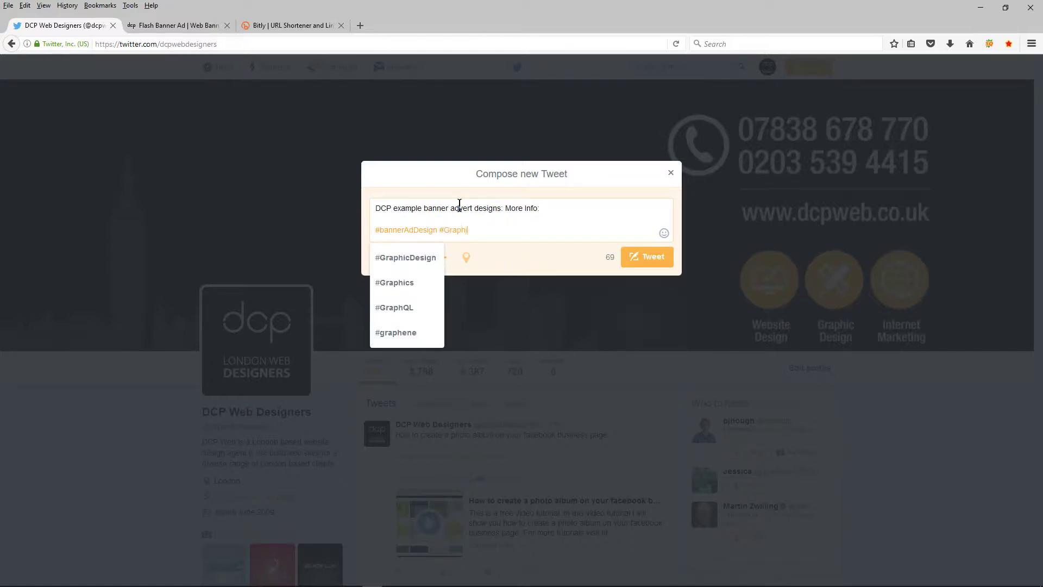
click(397, 260)
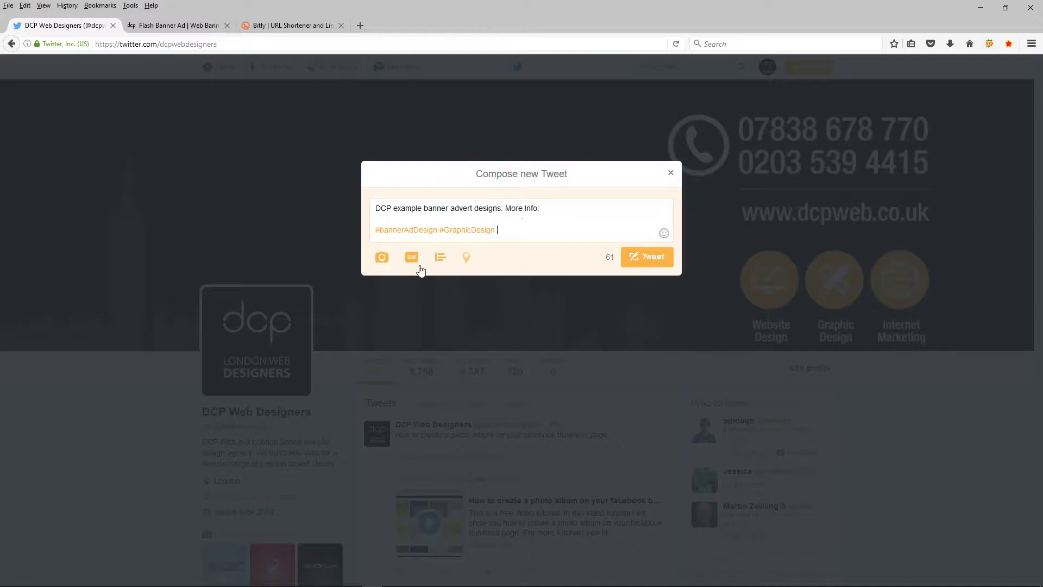
click(387, 262)
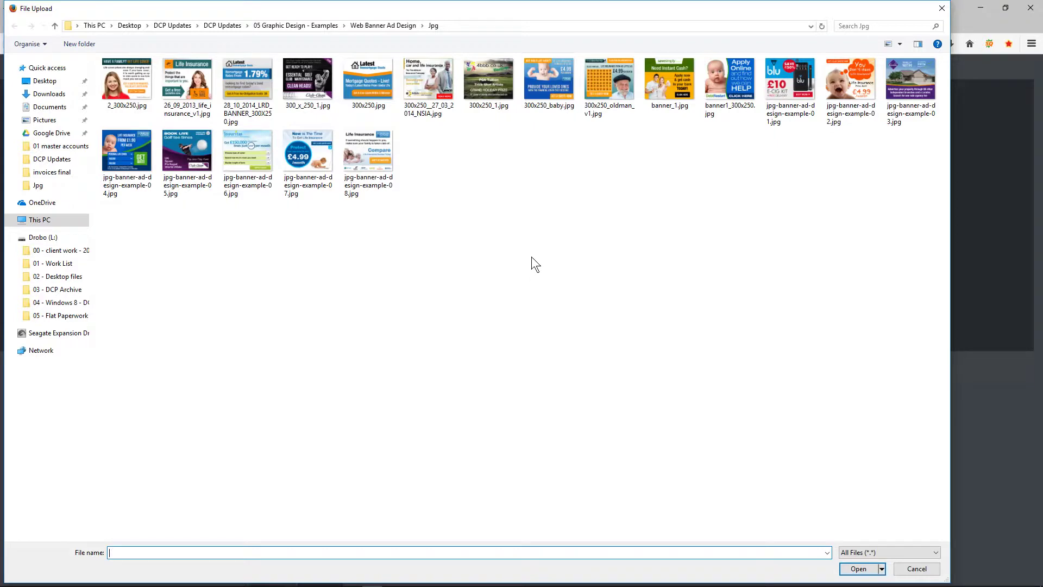
Step: Attach the example-01, baby life insurance, house advert and golf tee times banner JPGs
click(797, 86)
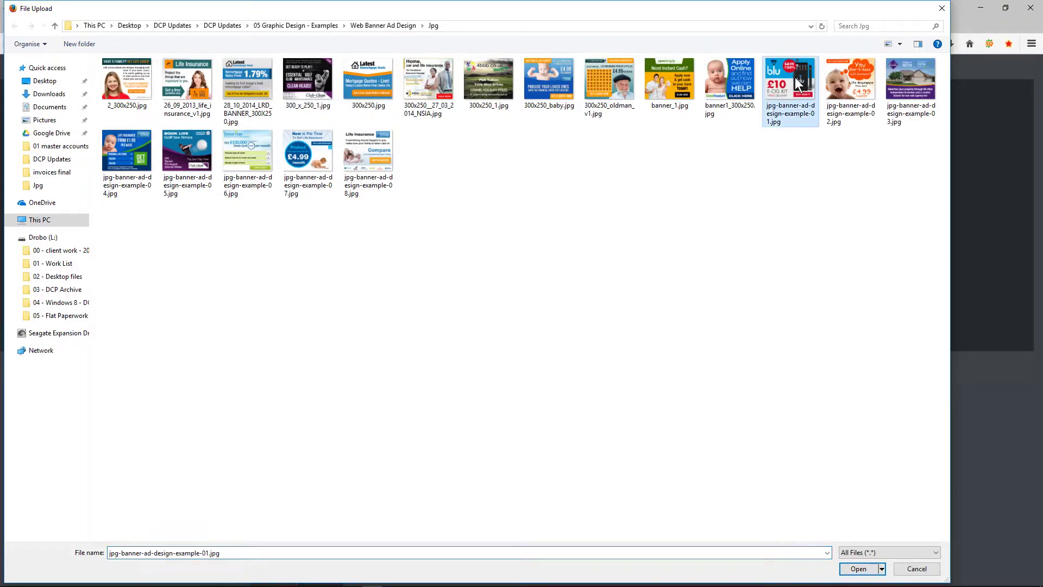
click(860, 568)
click(382, 353)
double_click(856, 80)
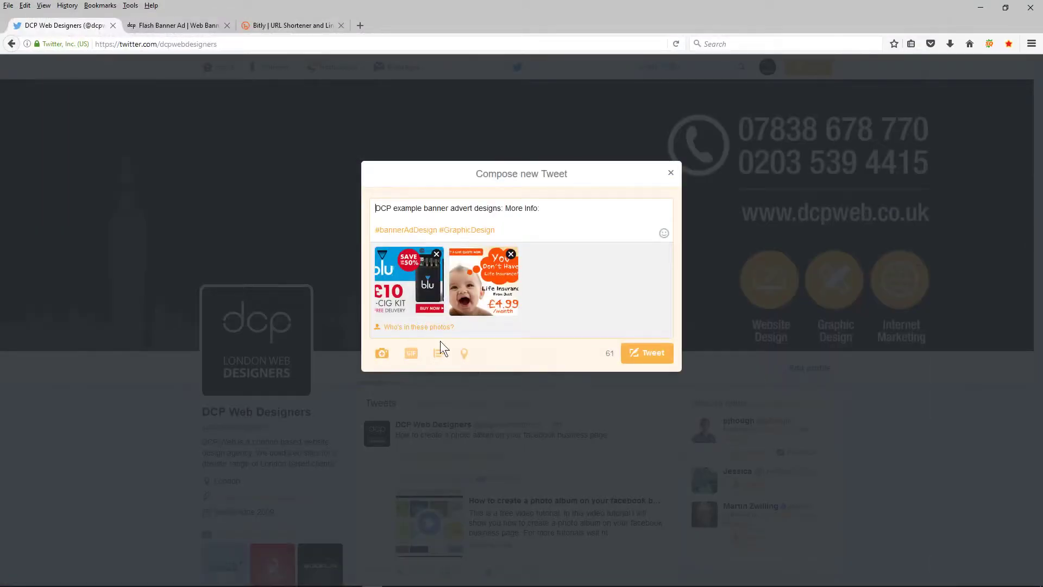
click(382, 353)
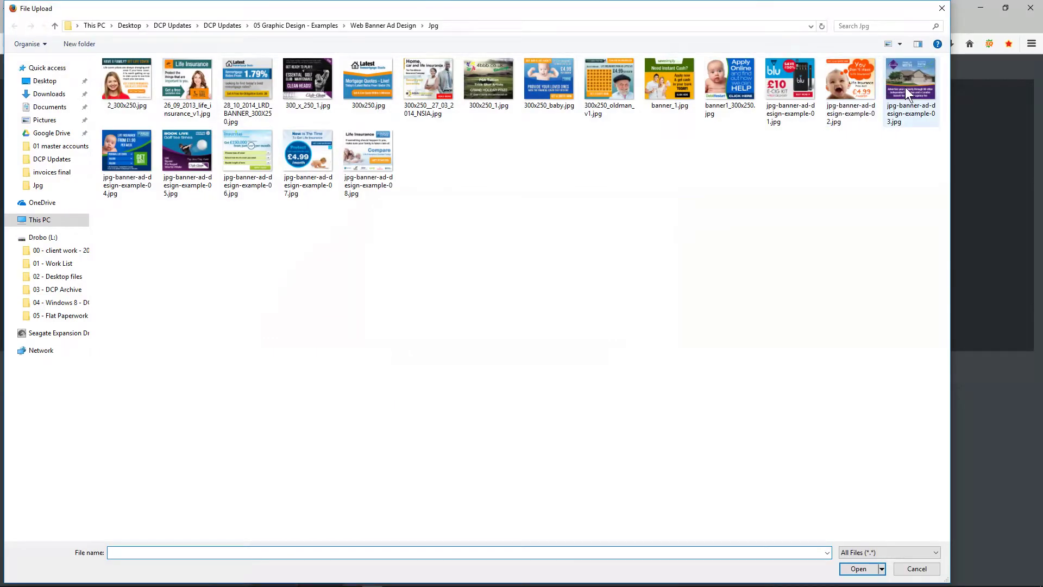
double_click(905, 87)
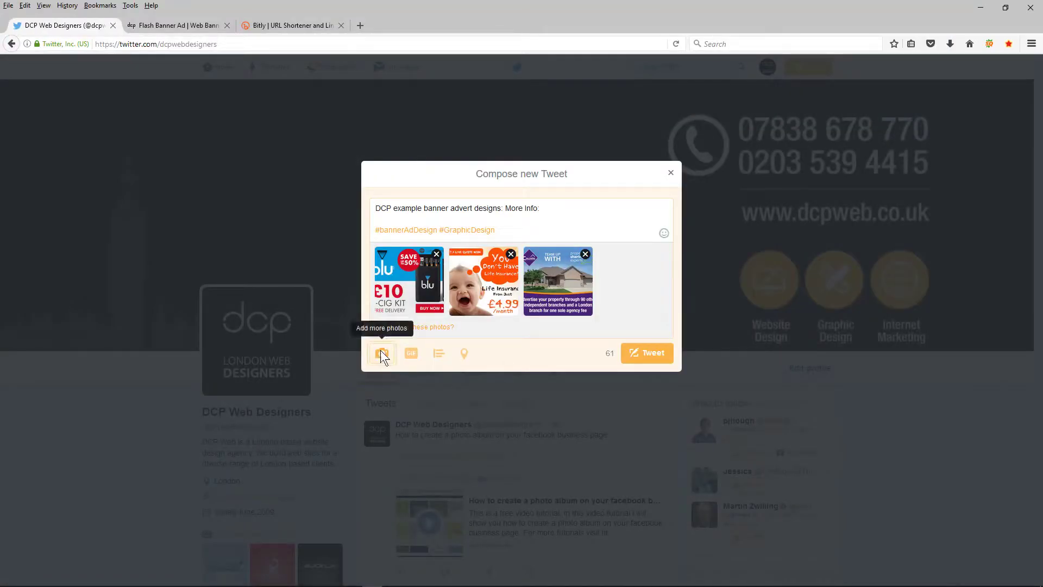
click(382, 353)
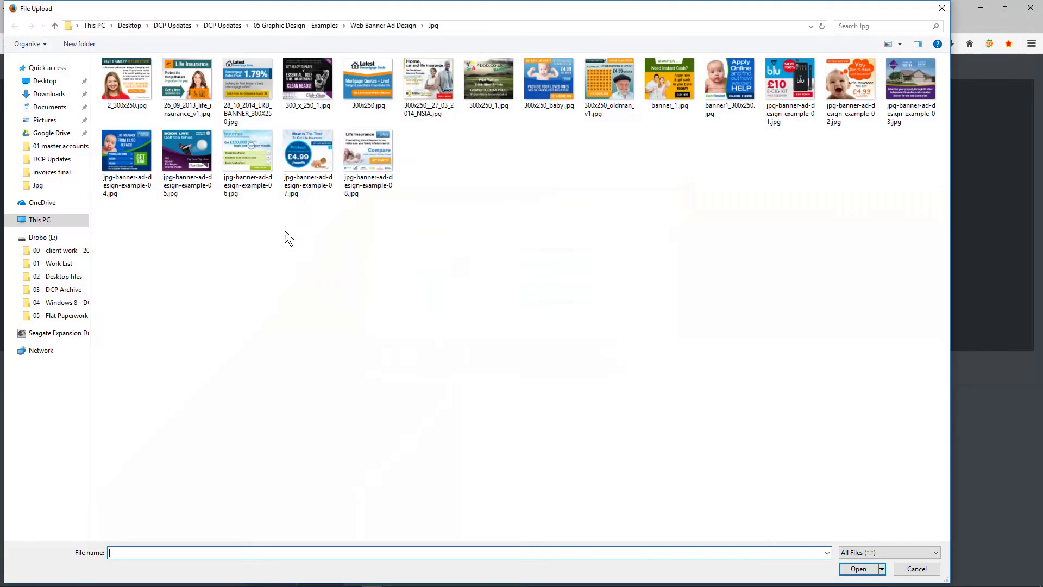
double_click(187, 161)
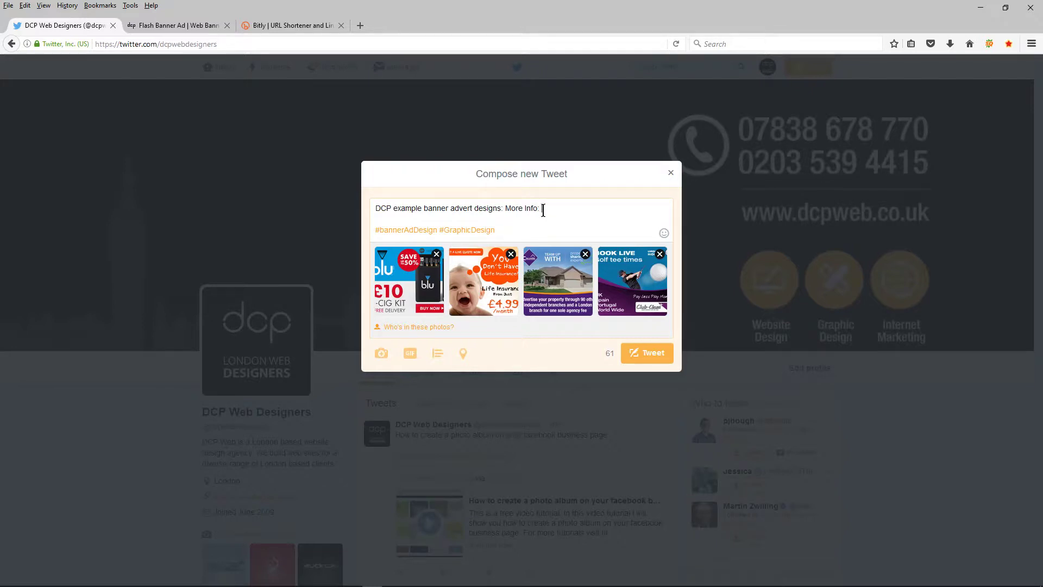
click(164, 26)
Step: Copy the Flash Banner Ad page's URL from the address bar
click(161, 43)
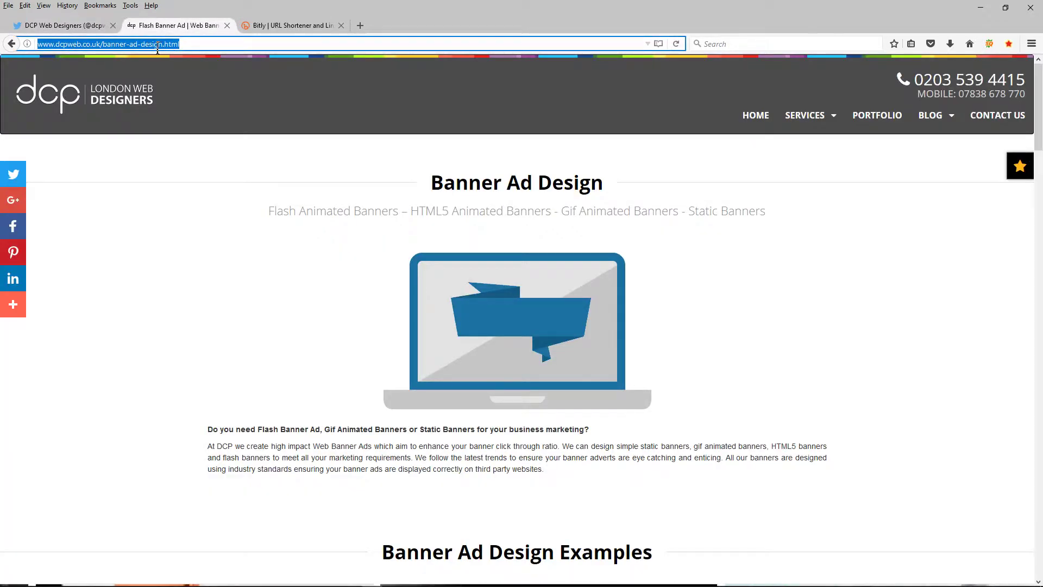
right_click(159, 47)
click(209, 77)
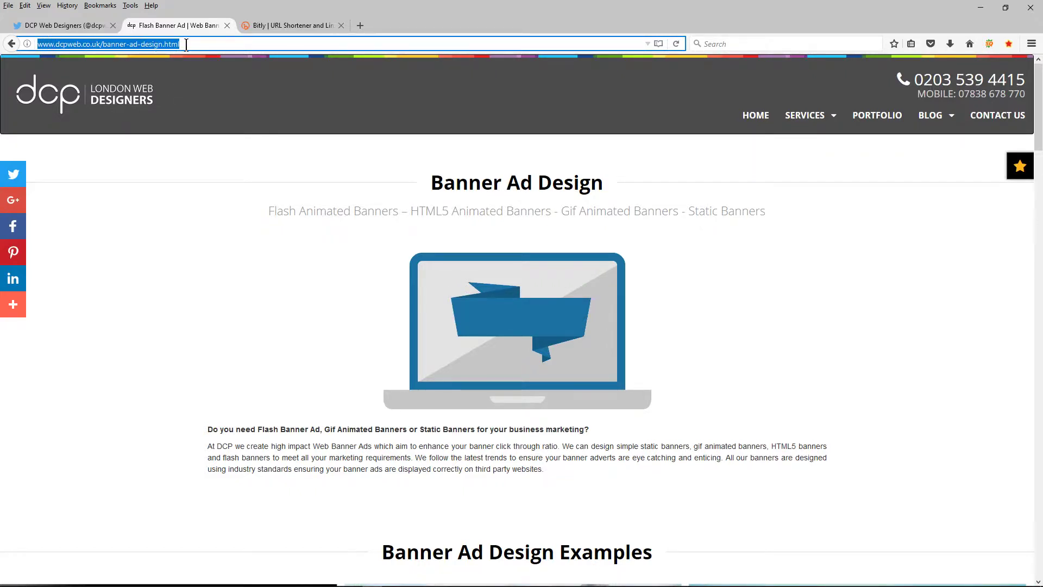
click(295, 26)
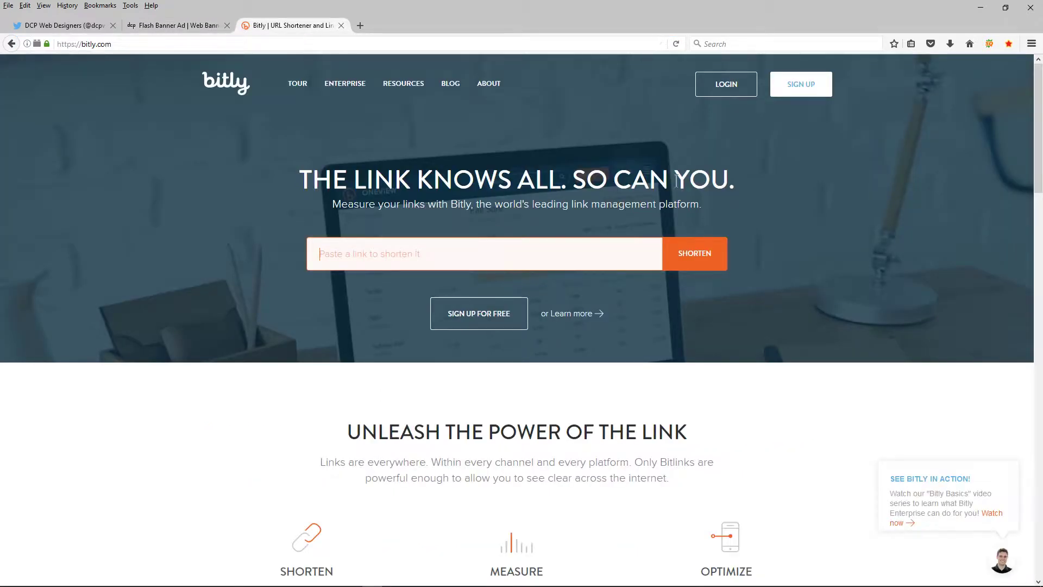
Step: Log in to Bitly with Sign in with Twitter and authorize the app
click(729, 92)
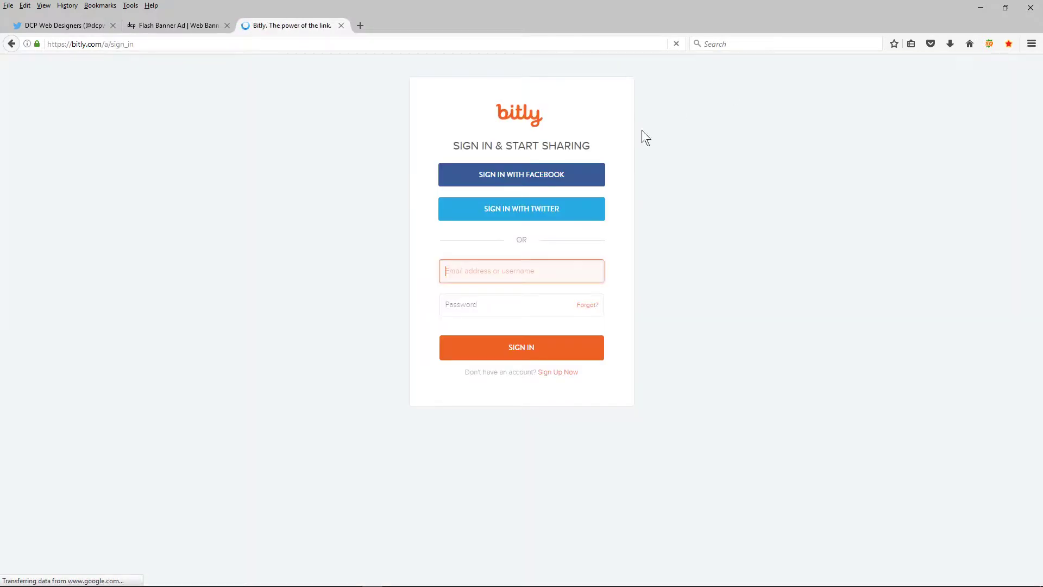
click(531, 211)
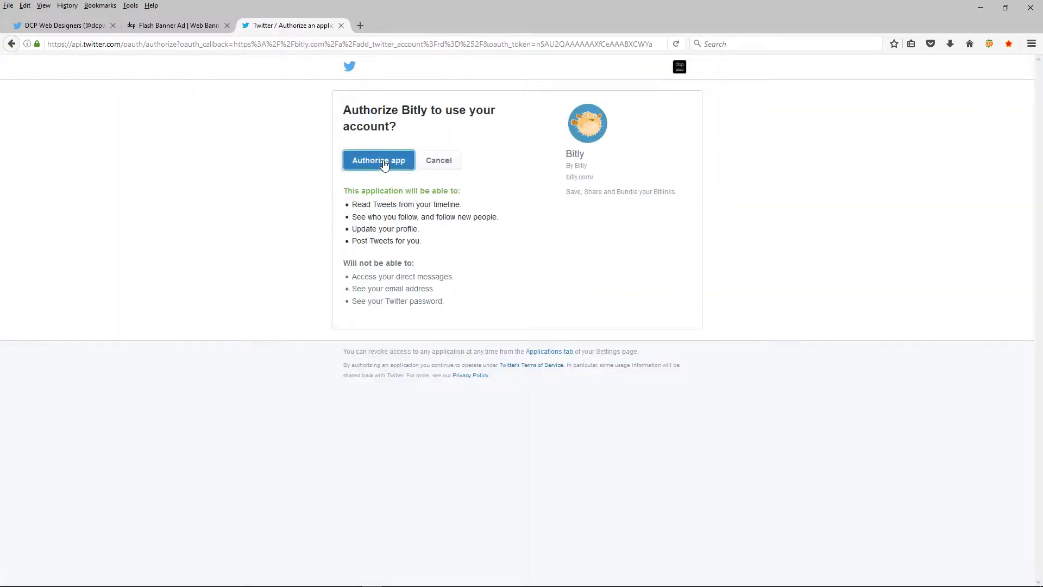
click(383, 161)
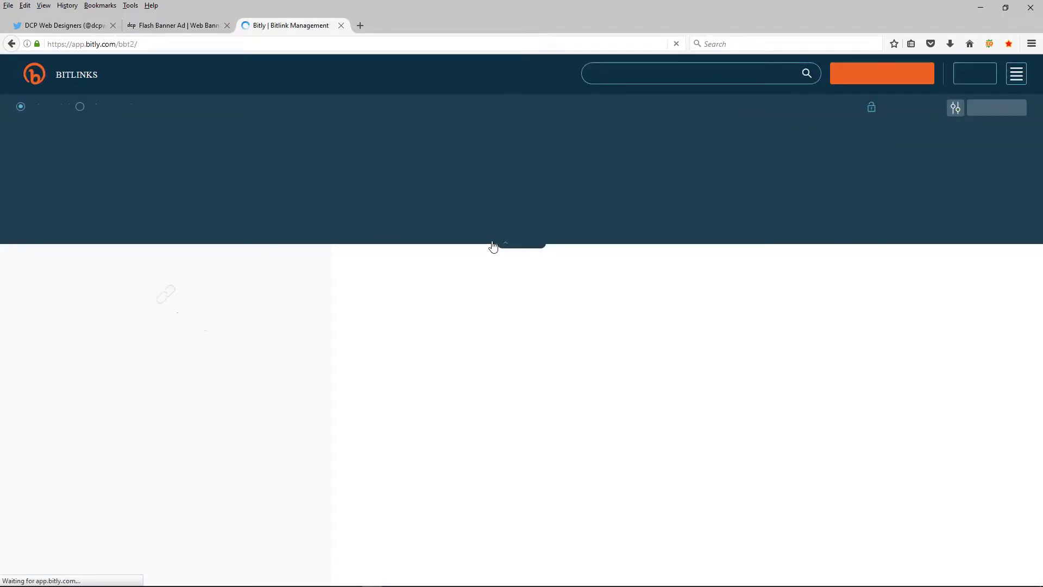
Step: Shorten the pasted banner page URL to bit.ly/2qHZCcl, copy it and save
click(881, 76)
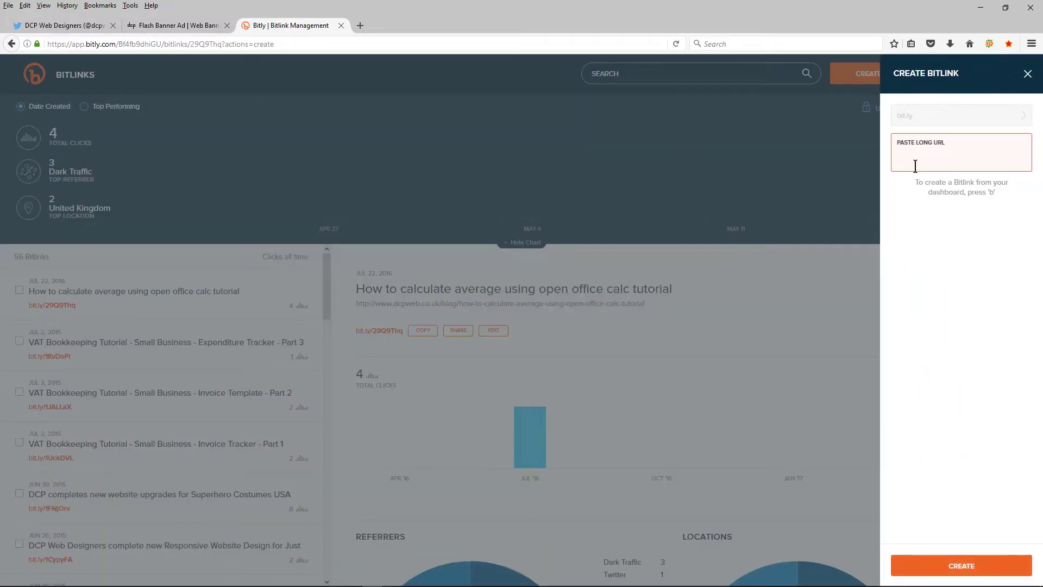
key(ctrl+v)
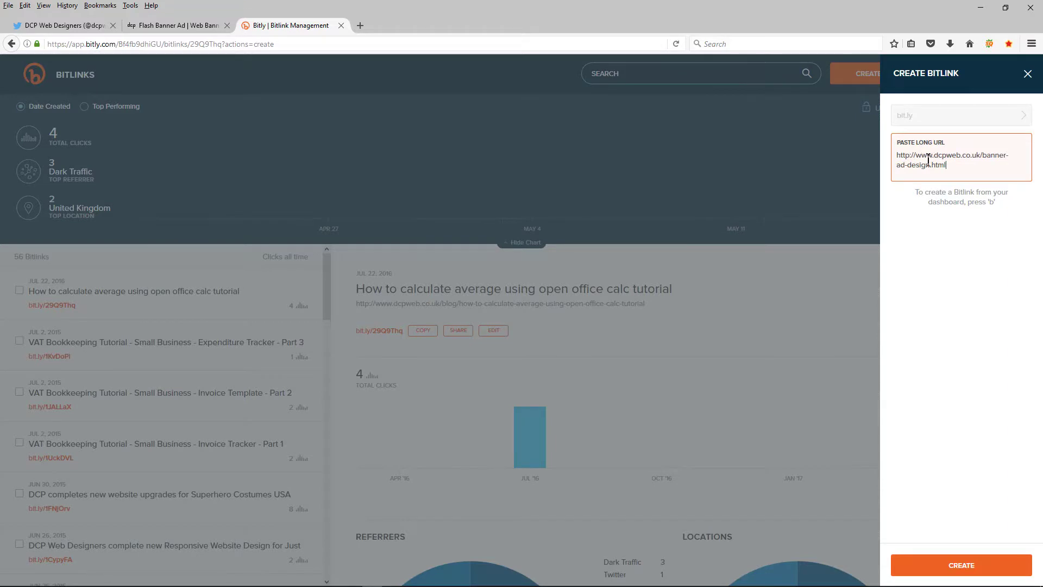
key(Return)
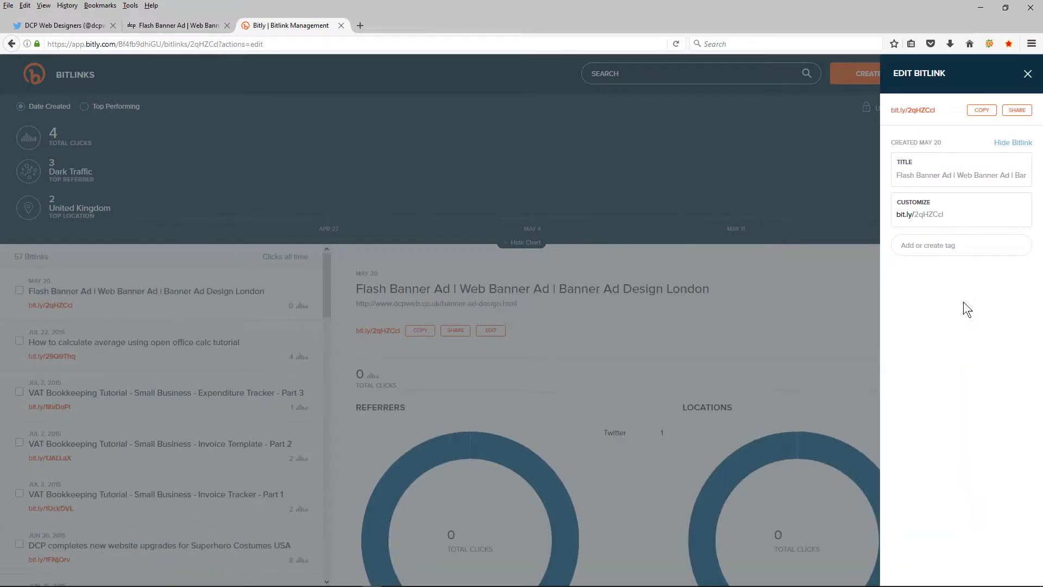
click(981, 114)
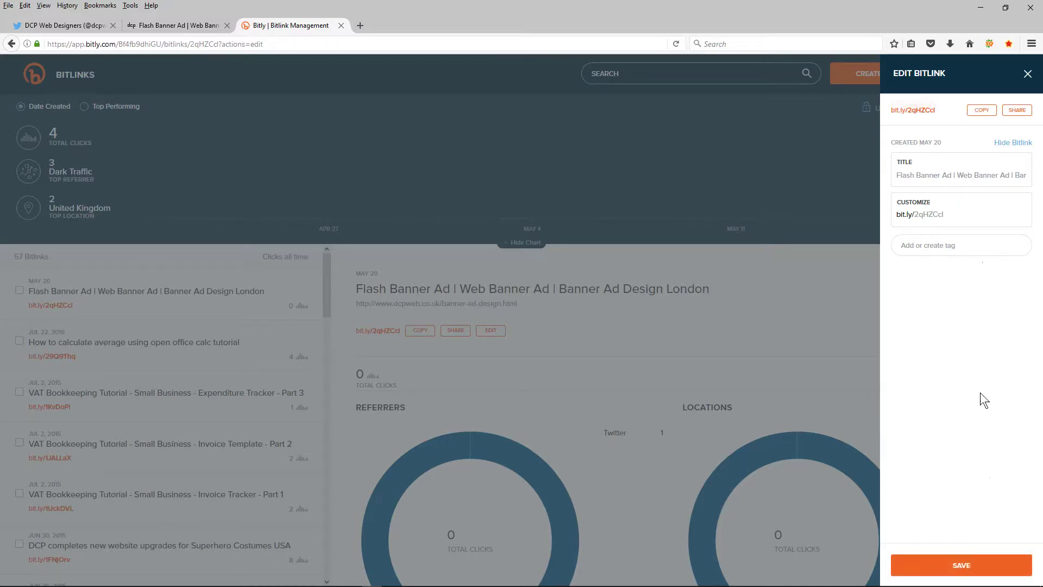
click(974, 565)
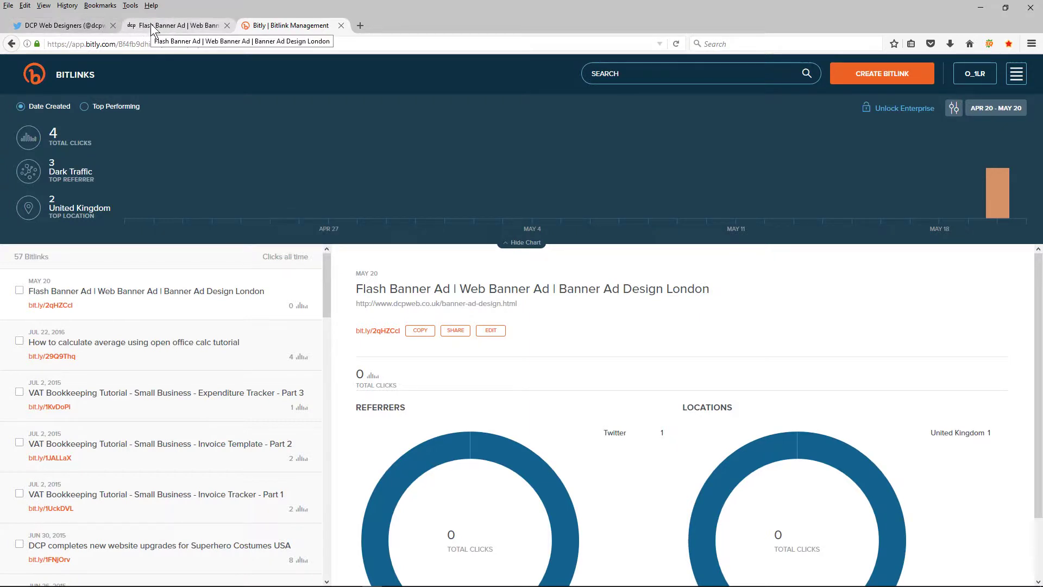
Step: Paste bit.ly/2qHZCcl after 'More Info:' in the draft and publish the tweet
click(75, 31)
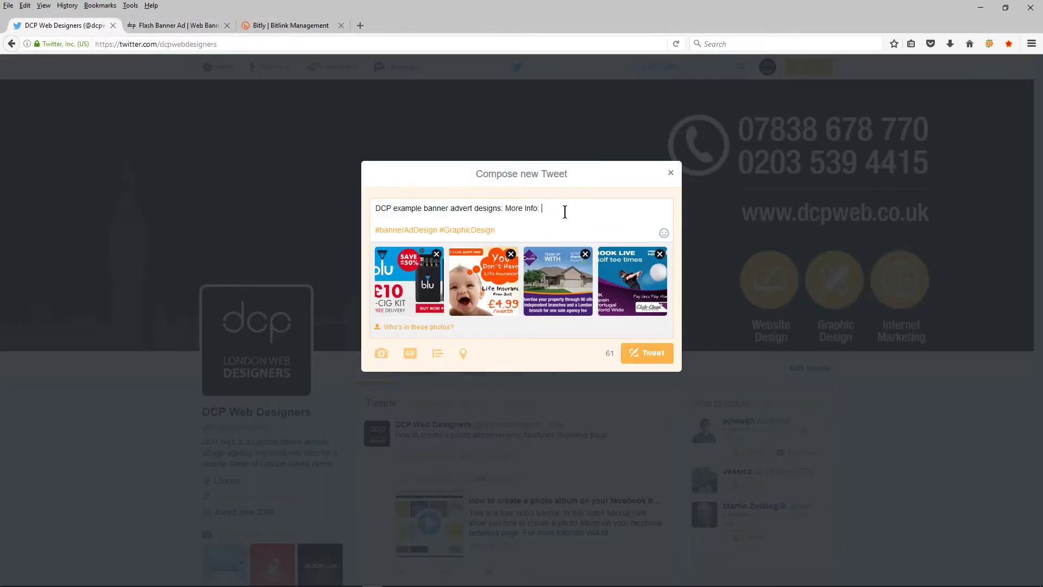
key(ctrl+v)
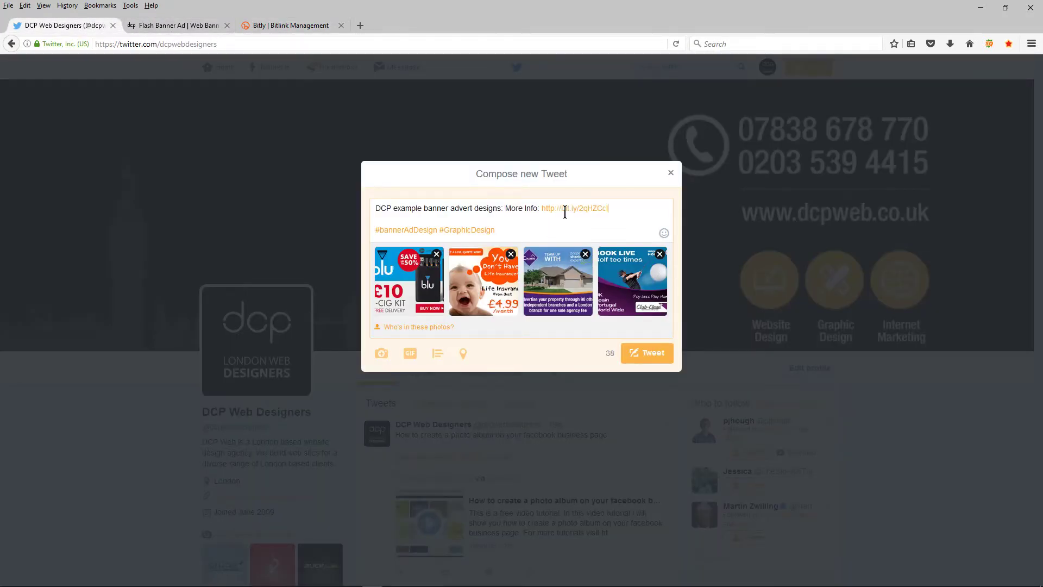
click(649, 361)
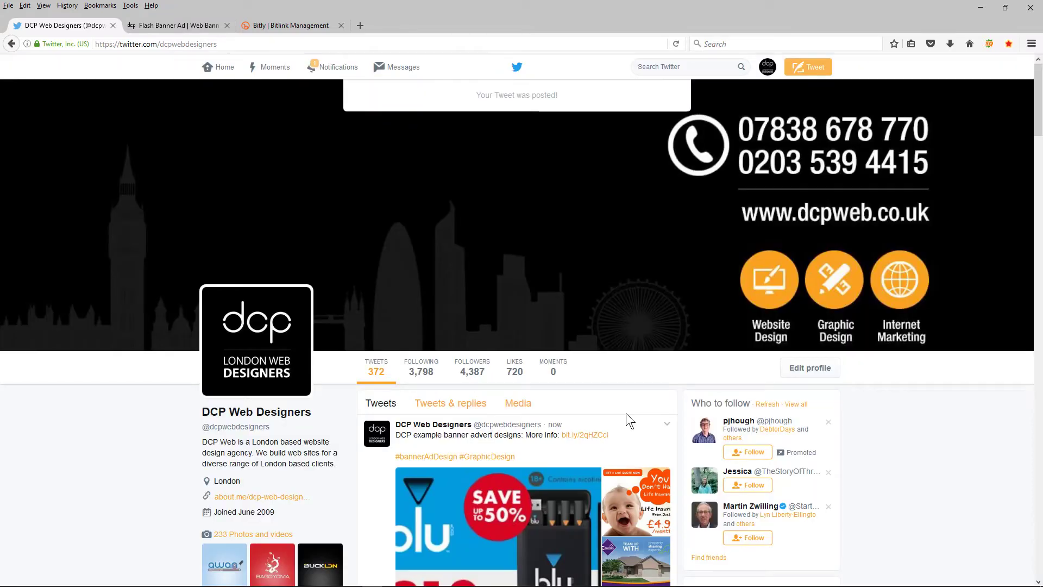
scroll(569, 413, down, 1)
scroll(570, 414, down, 4)
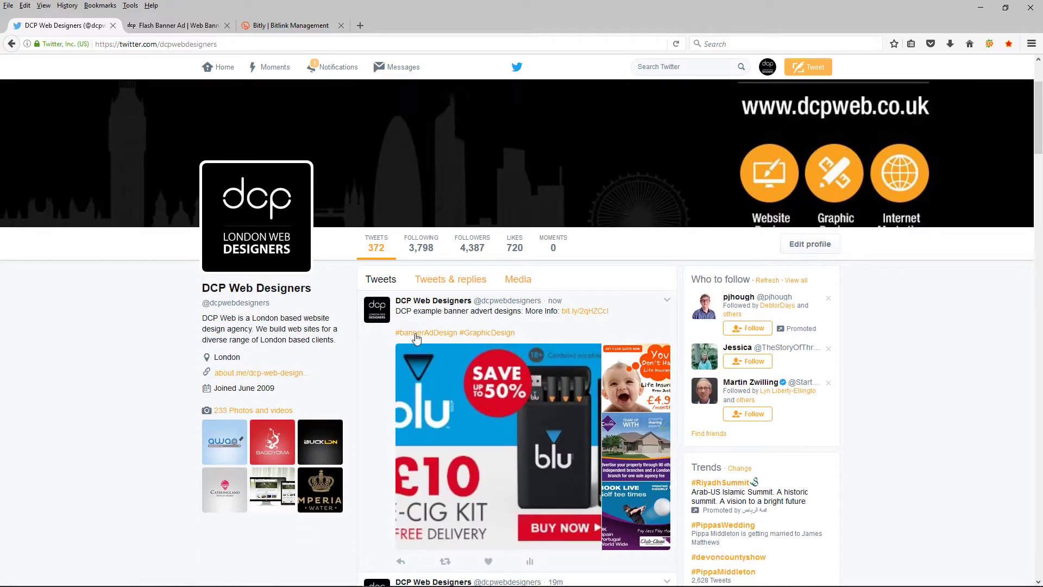
Step: Page through the tweet's four banner images in the viewer, then close the extra Flash Banner Ad tab
click(509, 430)
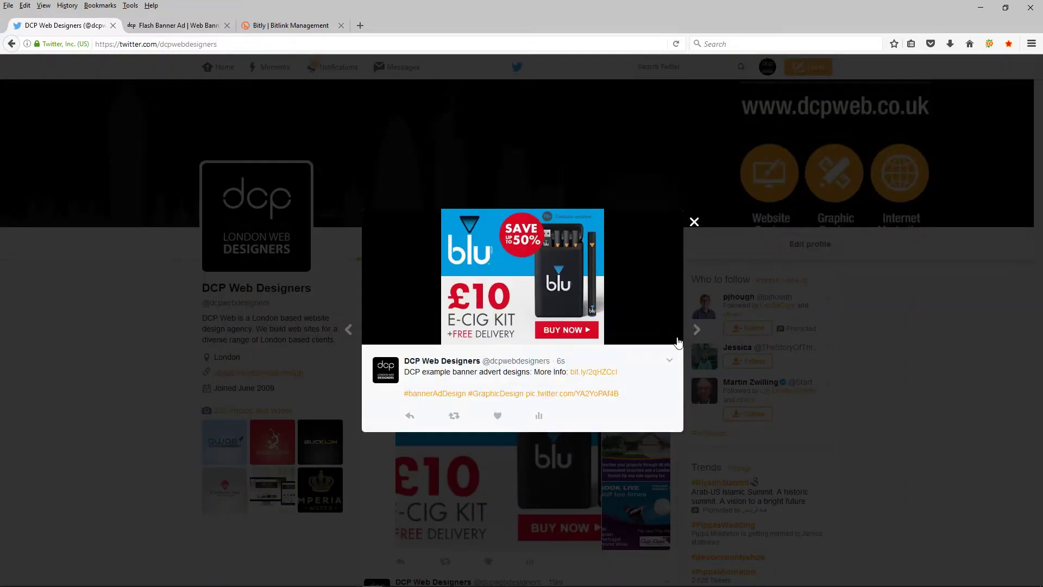
click(697, 330)
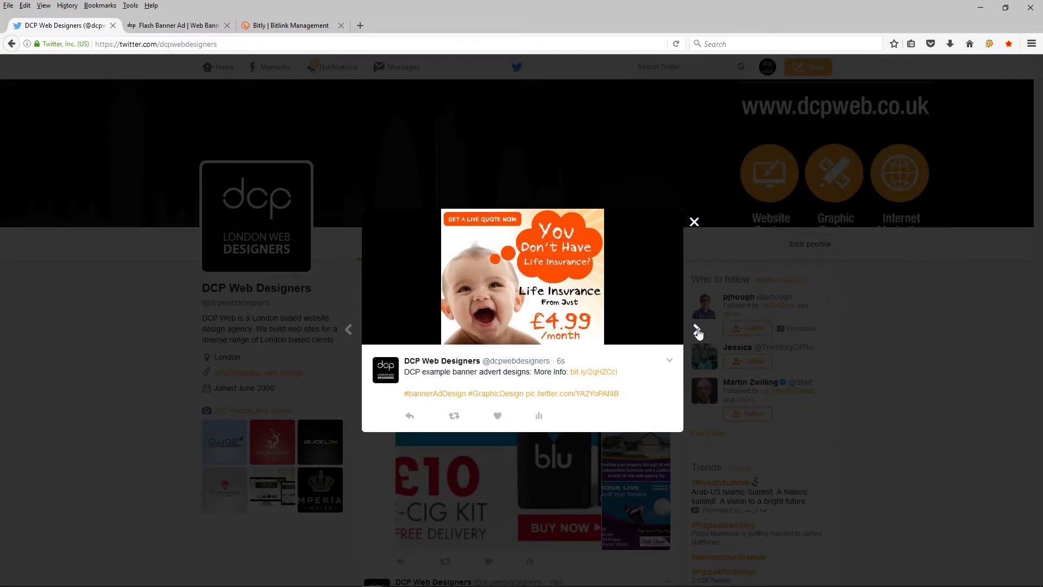
click(697, 330)
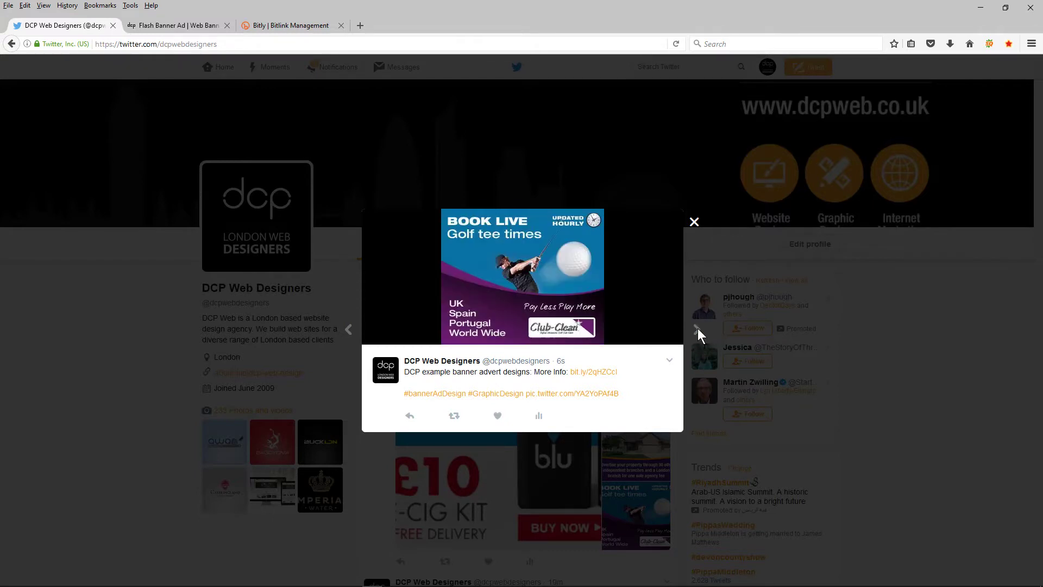
click(350, 331)
click(353, 332)
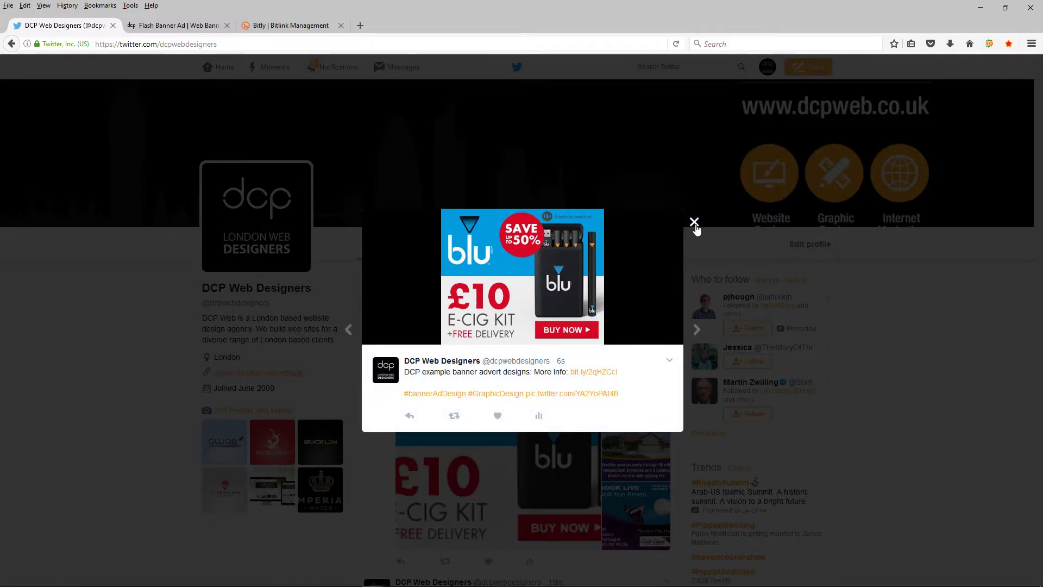
click(694, 223)
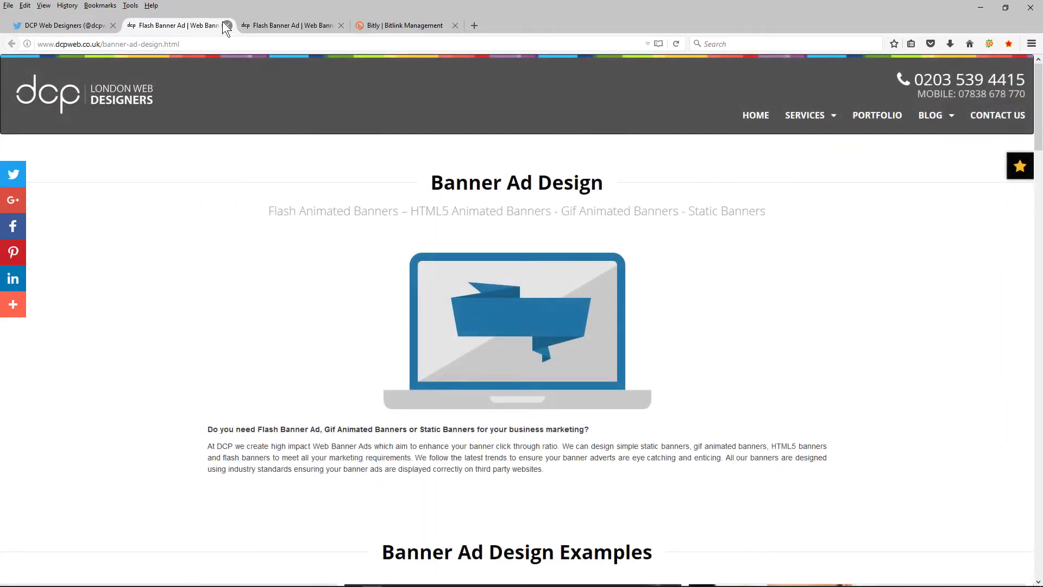
click(227, 25)
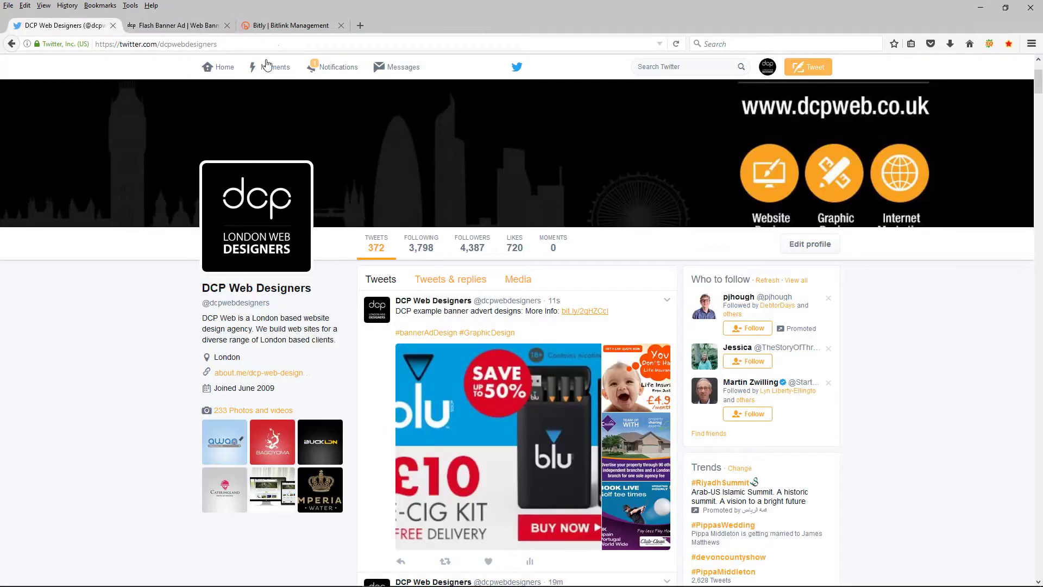
Step: Reload the bit.ly/2qHZCcl stats and confirm 2 clicks from Twitter in the United Kingdom
click(277, 26)
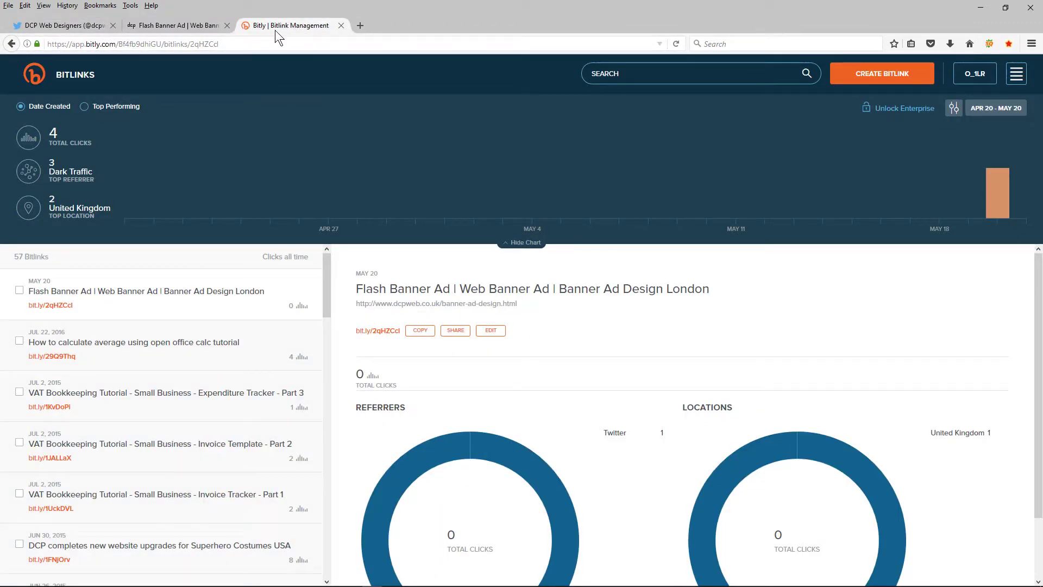
click(677, 43)
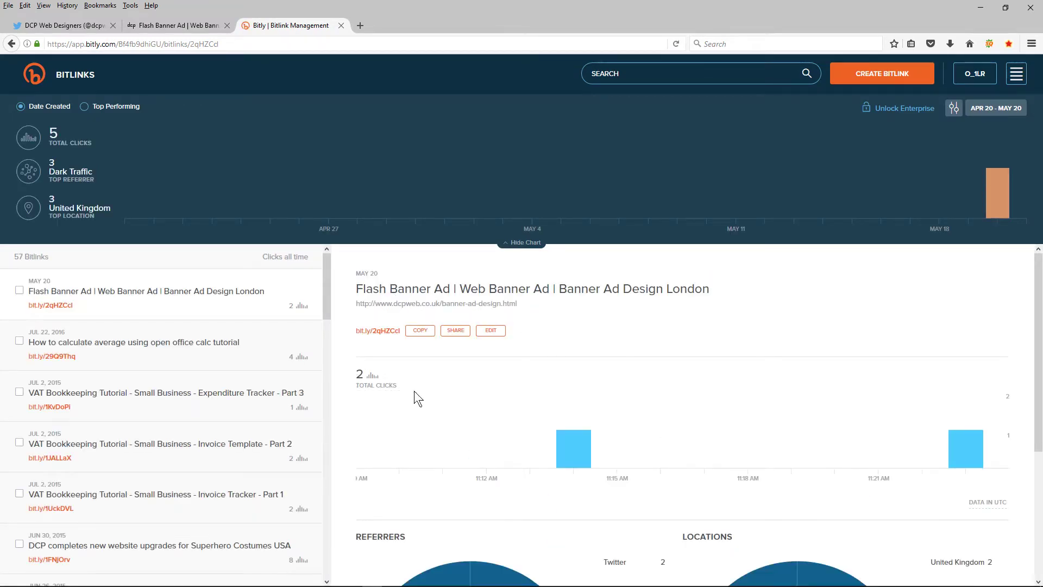
scroll(494, 396, down, 3)
scroll(489, 408, down, 2)
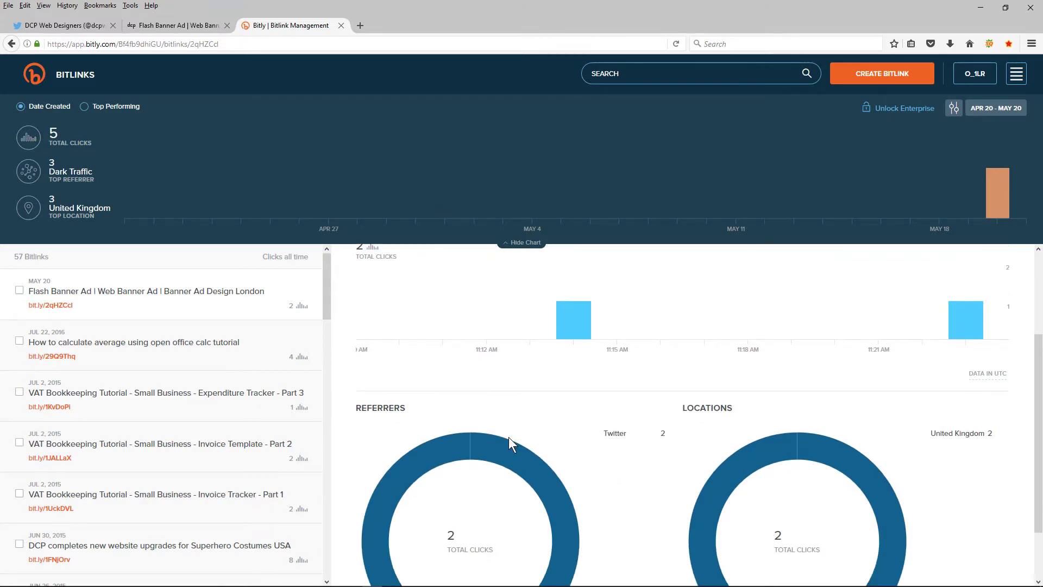
scroll(462, 442, up, 3)
scroll(426, 443, up, 3)
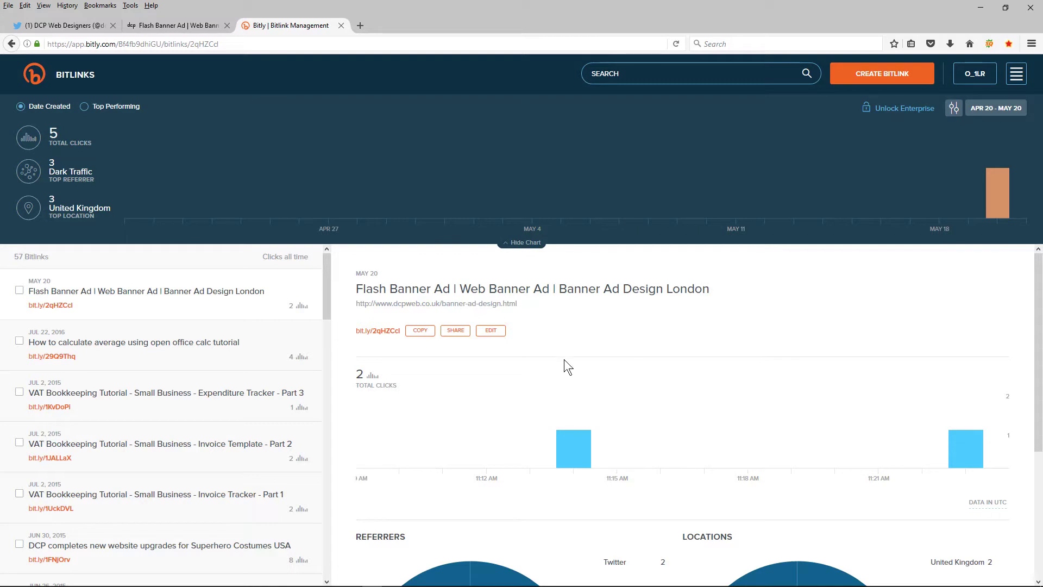
scroll(598, 361, down, 3)
mouse_move(559, 353)
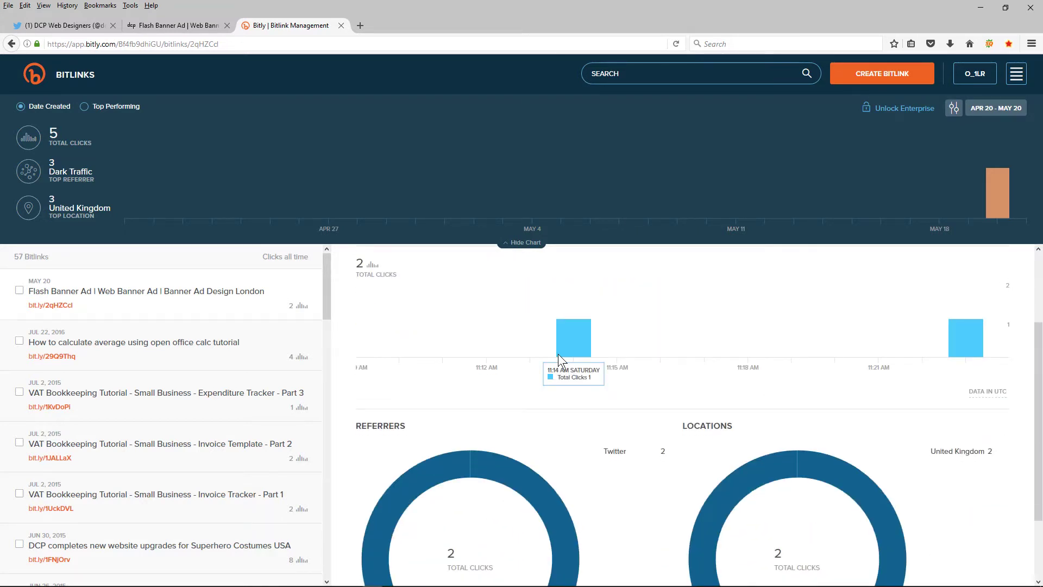
scroll(654, 484, down, 2)
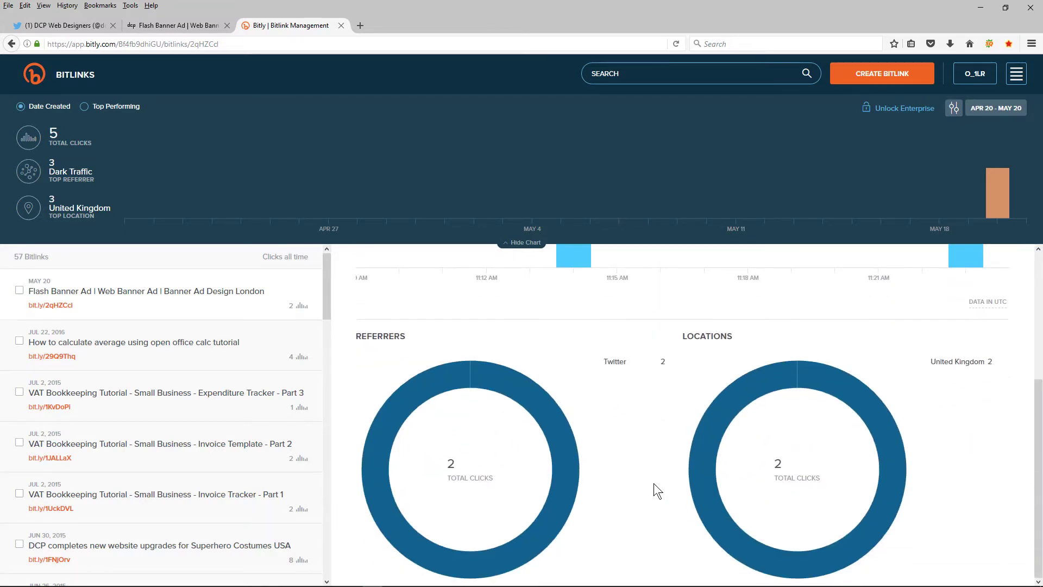
scroll(653, 484, up, 4)
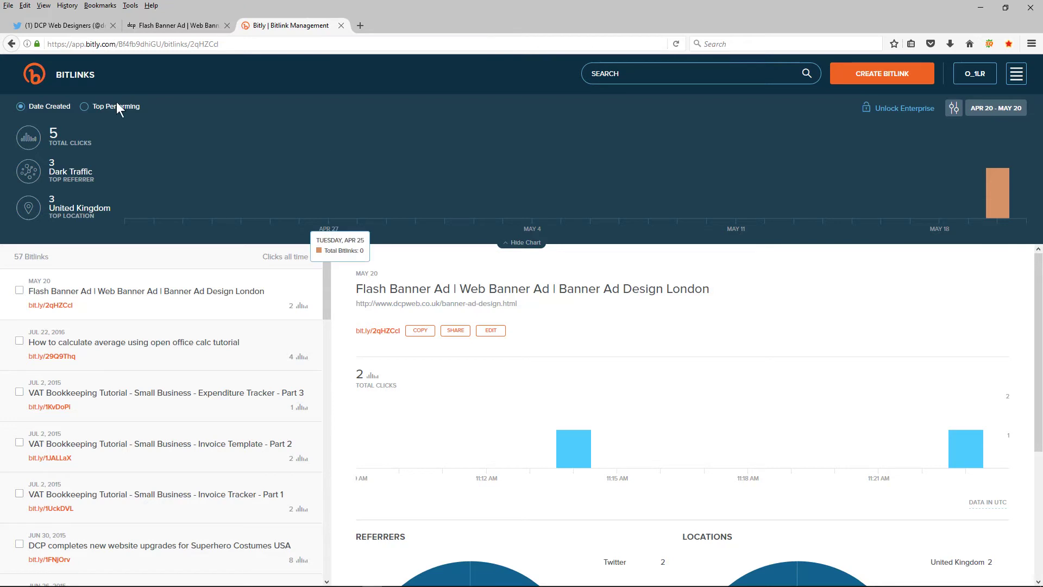
click(53, 28)
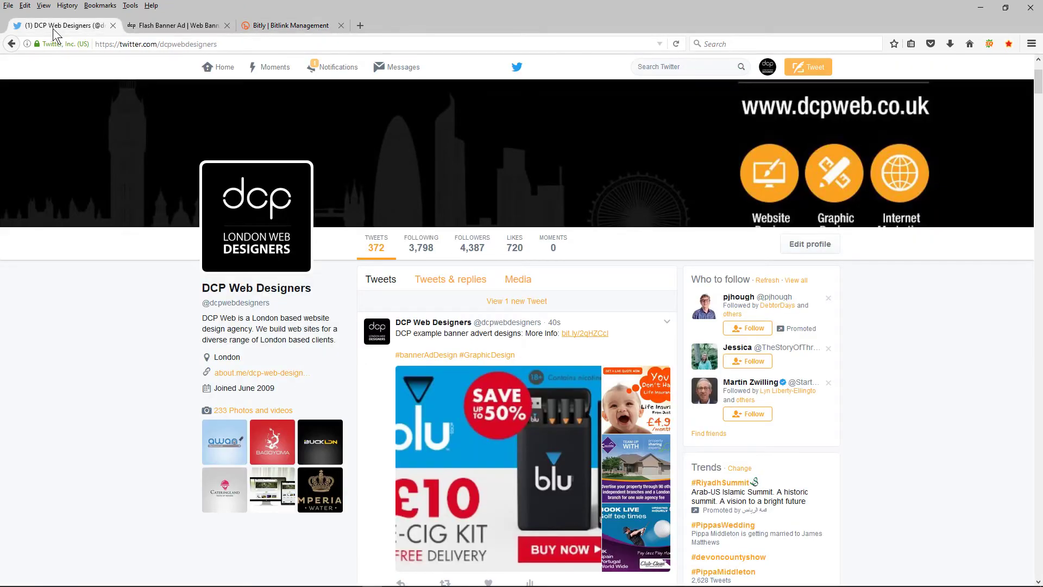